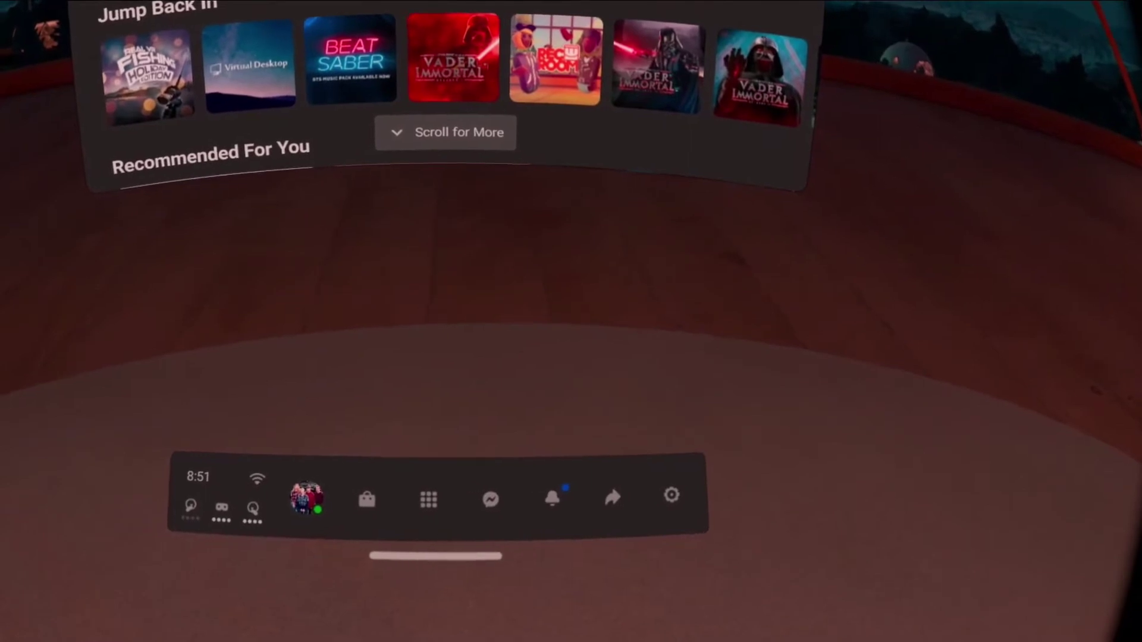
Step: Launch the Browser from the Apps library in Quest Home
{"action": "left_click", "coordinate": [427, 499]}
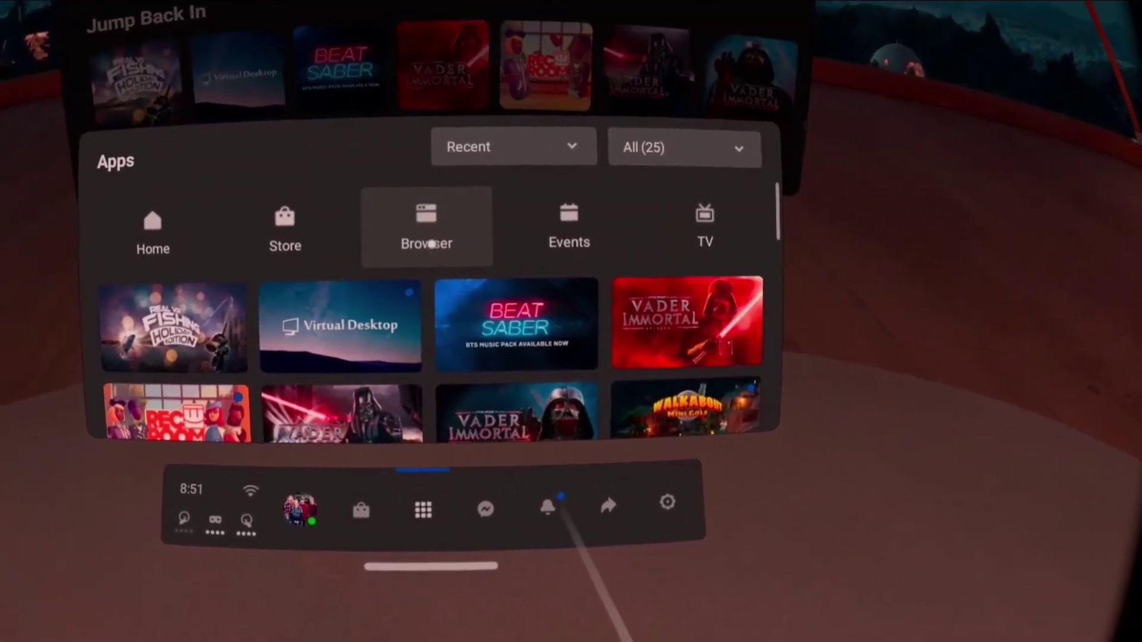
{"action": "left_click", "coordinate": [436, 244]}
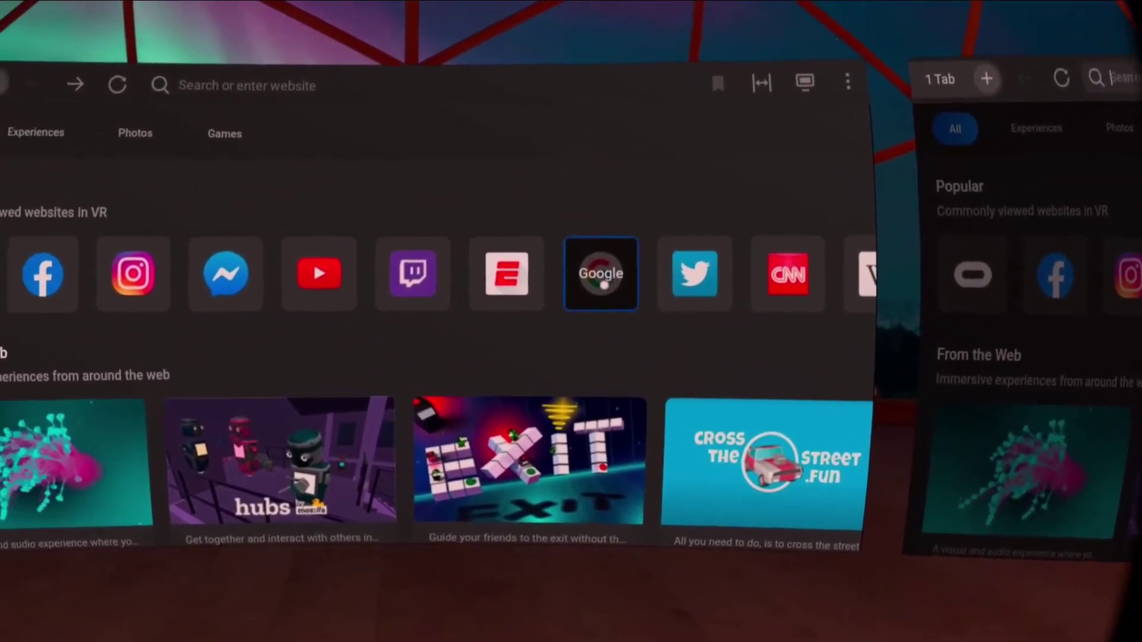
Step: Go from the Google start tile through the Google apps grid to Drive's empty My Drive
{"action": "left_click", "coordinate": [575, 277]}
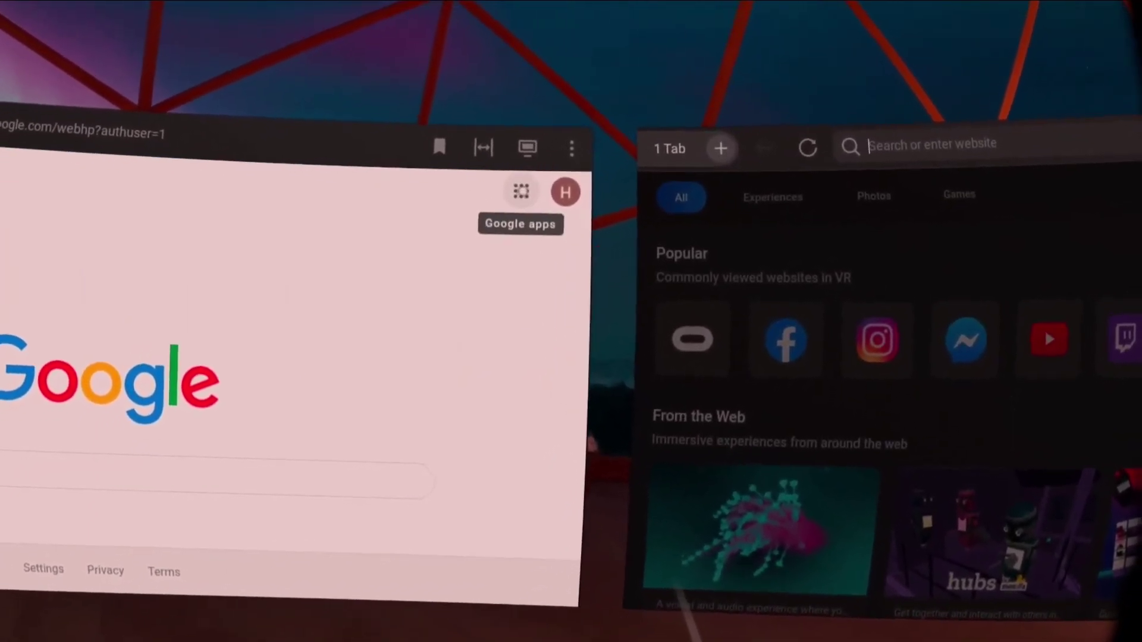
{"action": "left_click", "coordinate": [528, 190]}
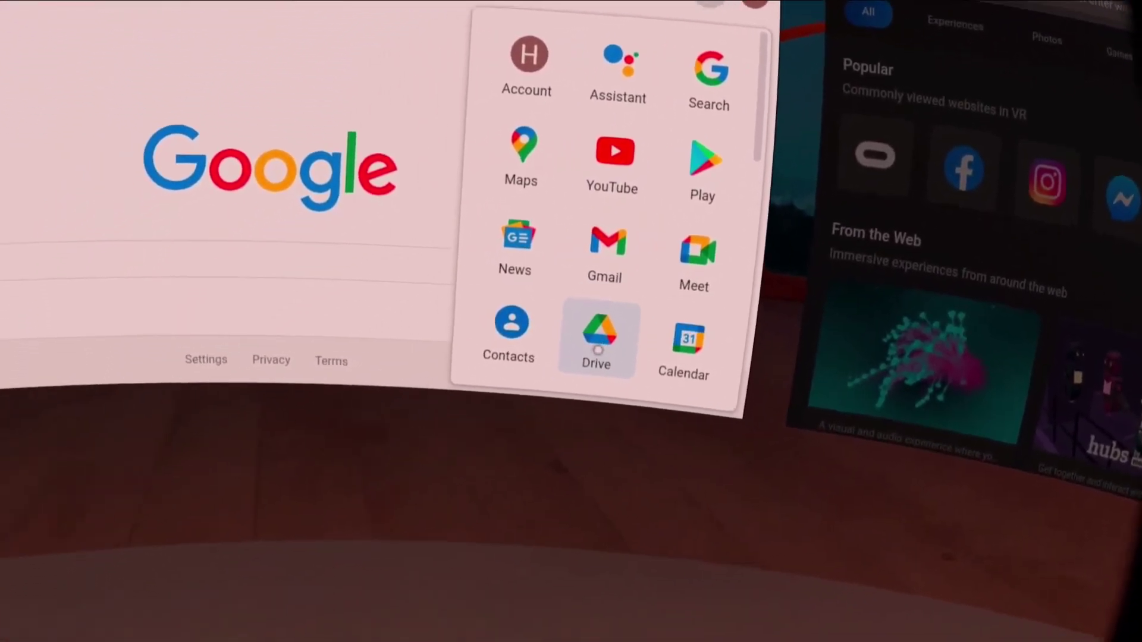
{"action": "left_click", "coordinate": [598, 350]}
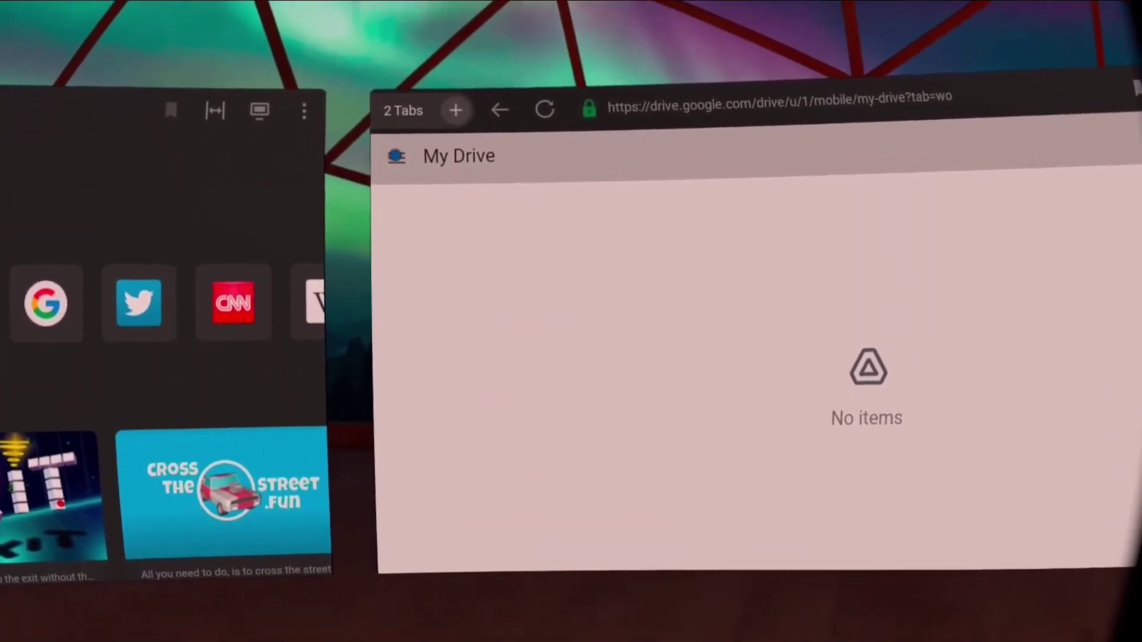
Step: Choose Desktop Version from Drive's navigation menu to load the full desktop site
{"action": "left_click", "coordinate": [396, 156]}
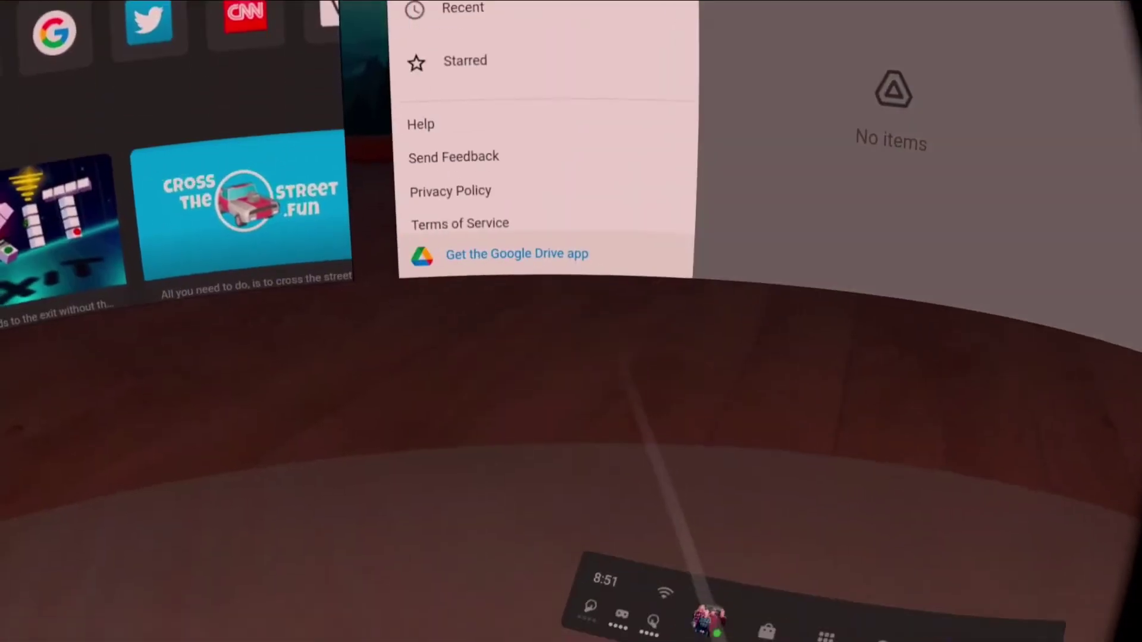
{"action": "scroll", "coordinate": [469, 214], "scroll_direction": "up", "scroll_amount": 1}
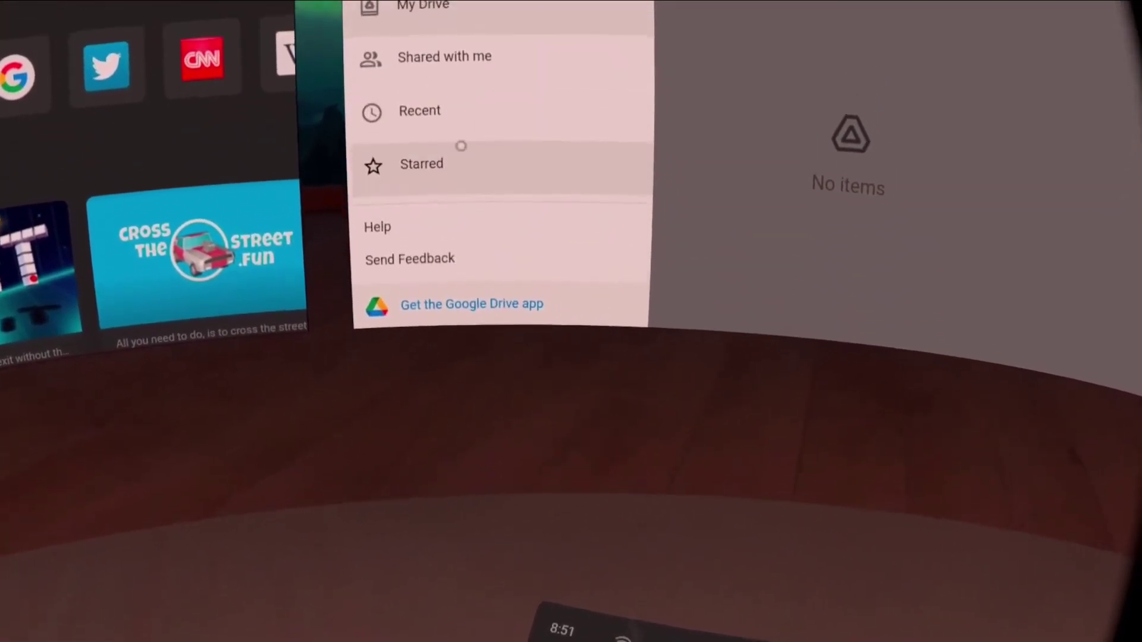
{"action": "scroll", "coordinate": [461, 207], "scroll_direction": "down", "scroll_amount": 3}
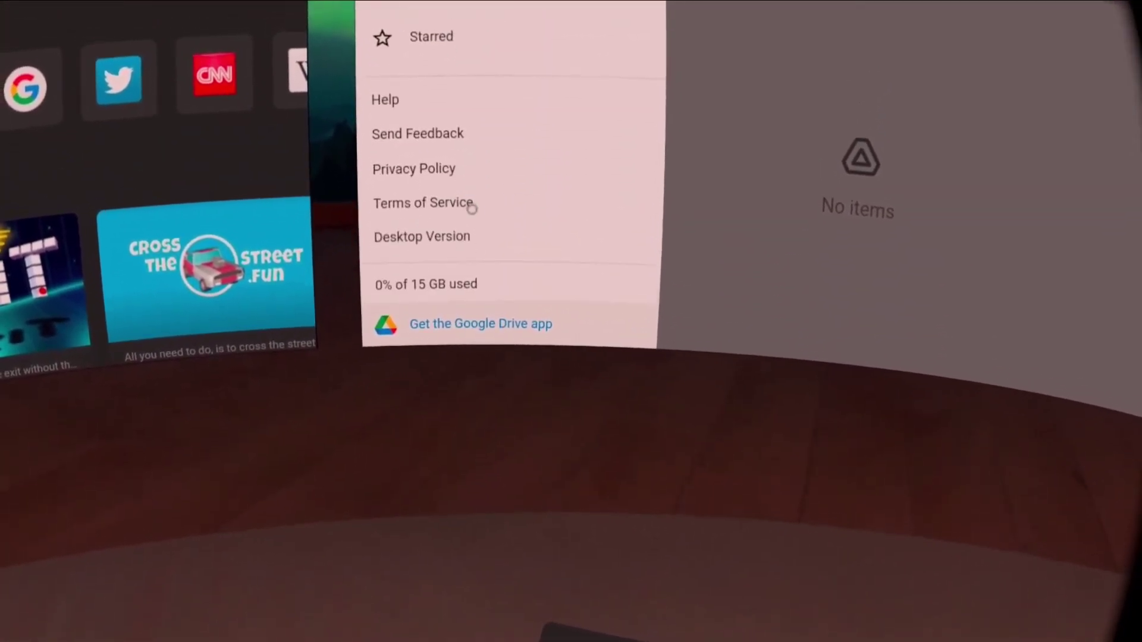
{"action": "left_click", "coordinate": [448, 239]}
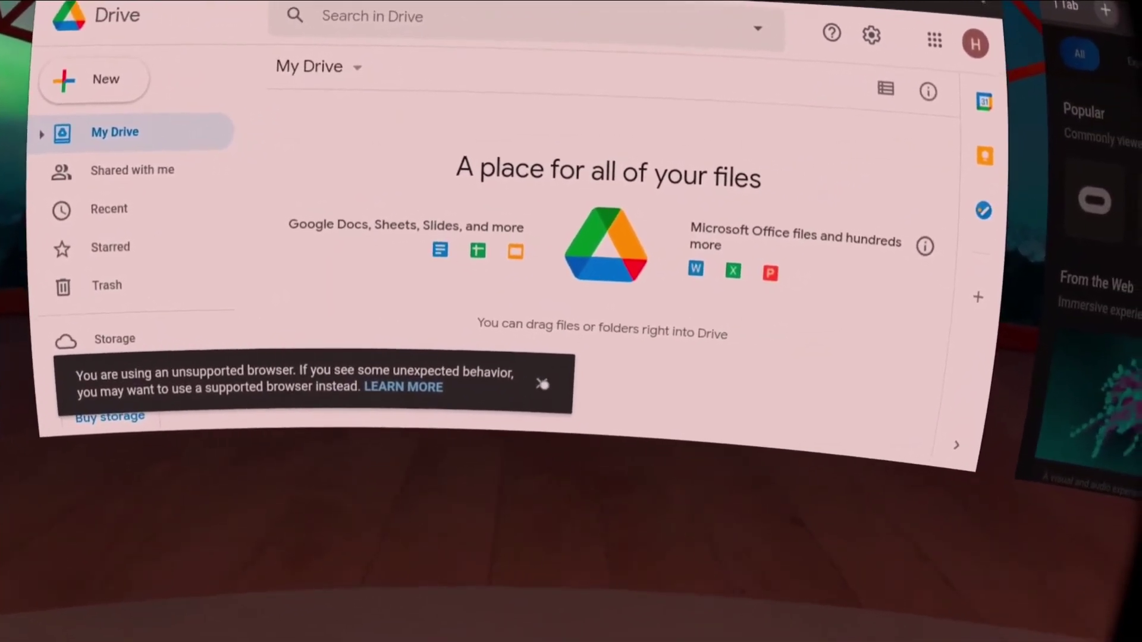
Step: Dismiss the unsupported-browser notice and create a folder named 'oculus' via New > Folder
{"action": "left_click", "coordinate": [547, 388]}
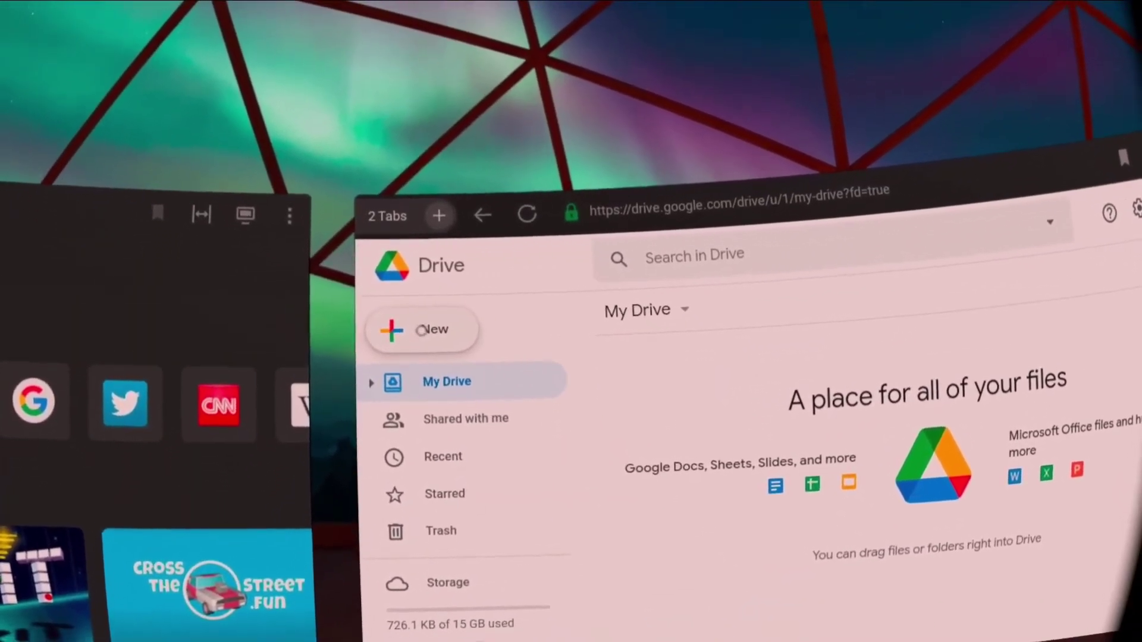
{"action": "left_click", "coordinate": [423, 333]}
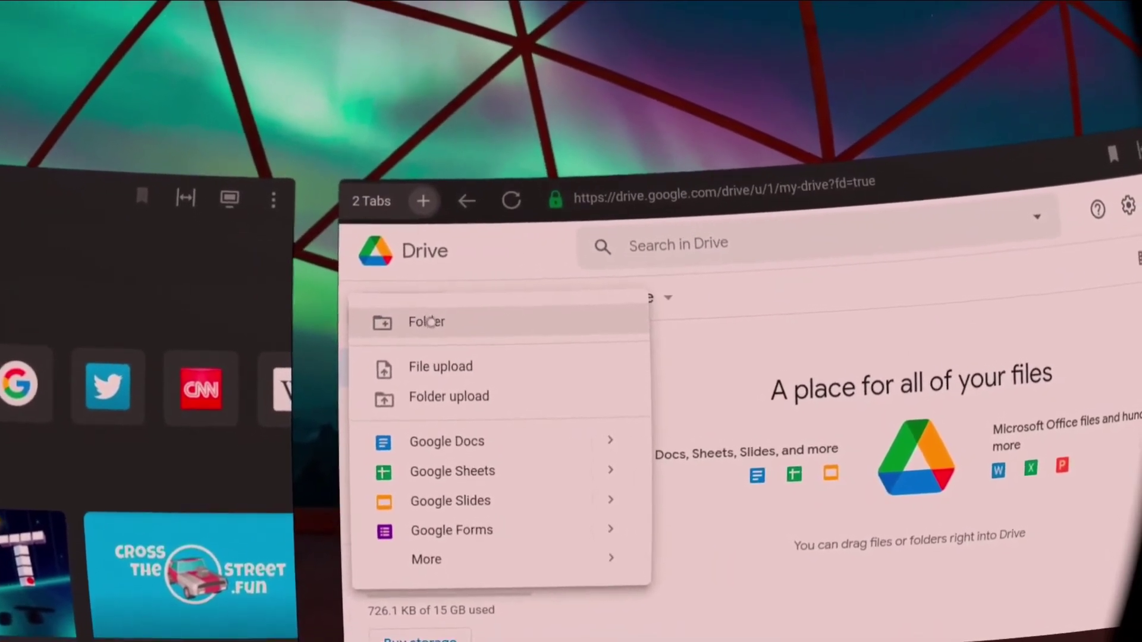
{"action": "left_click", "coordinate": [427, 327]}
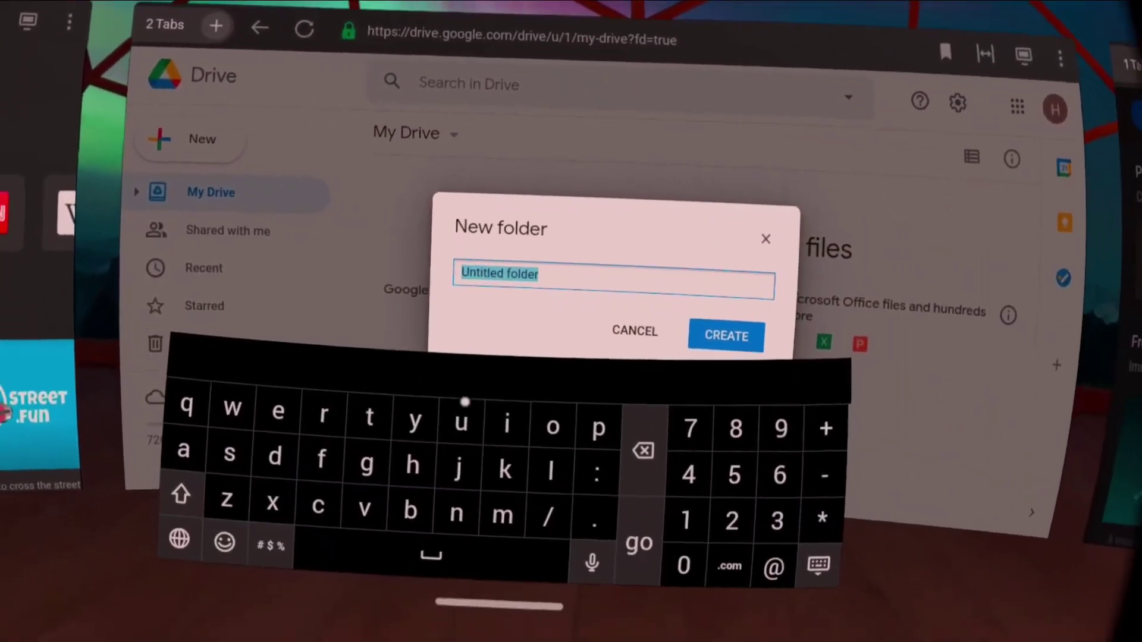
{"action": "type", "text": "o"}
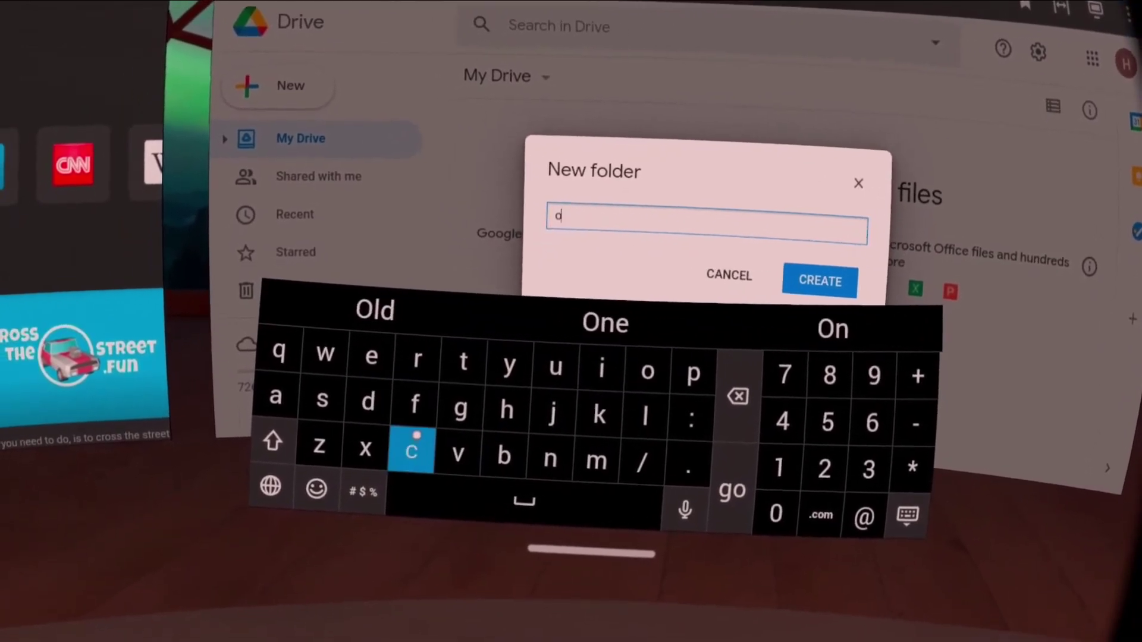
{"action": "type", "text": "c"}
{"action": "left_click", "coordinate": [390, 346]}
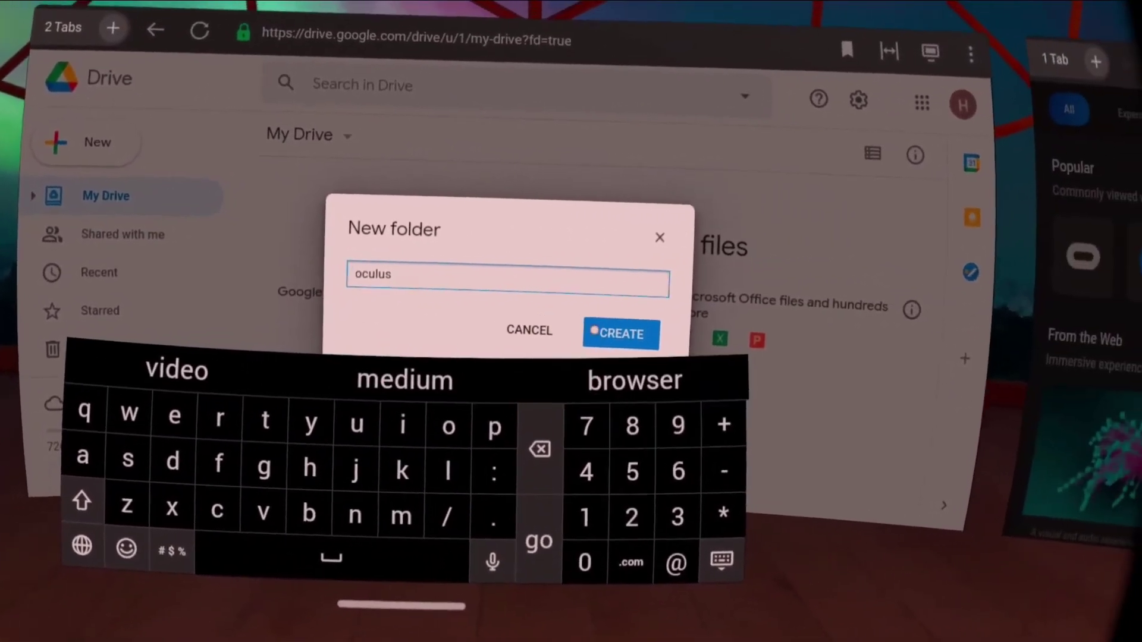
{"action": "left_click", "coordinate": [798, 315]}
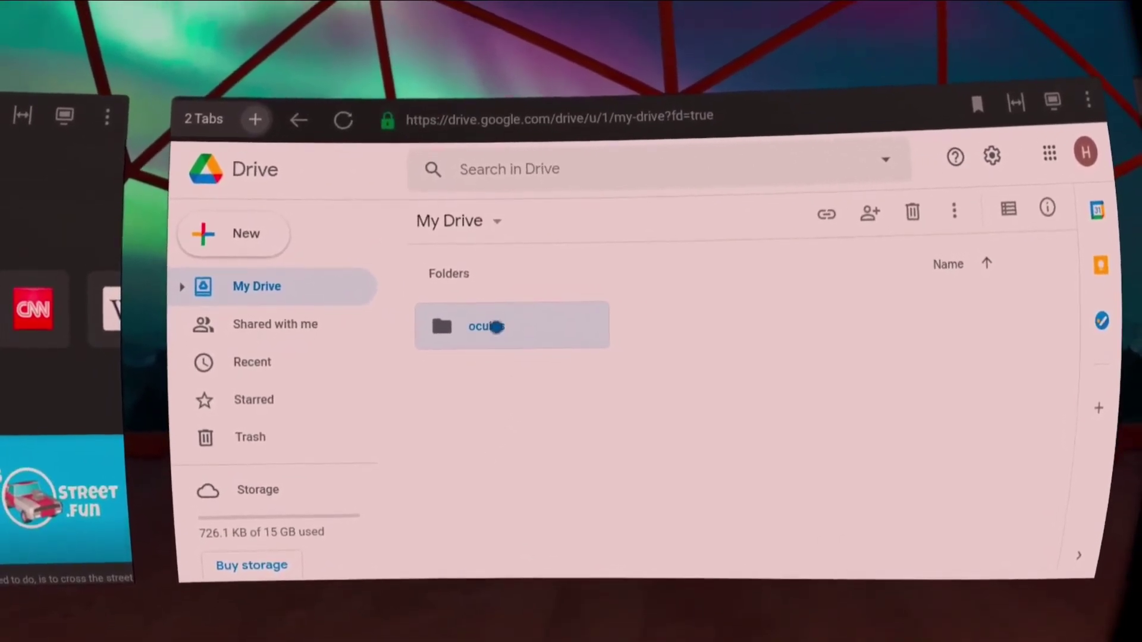
Step: Inside the oculus folder, upload the screenshot RVF_20210219171647.jpg via New > File upload
{"action": "double_click", "coordinate": [503, 339]}
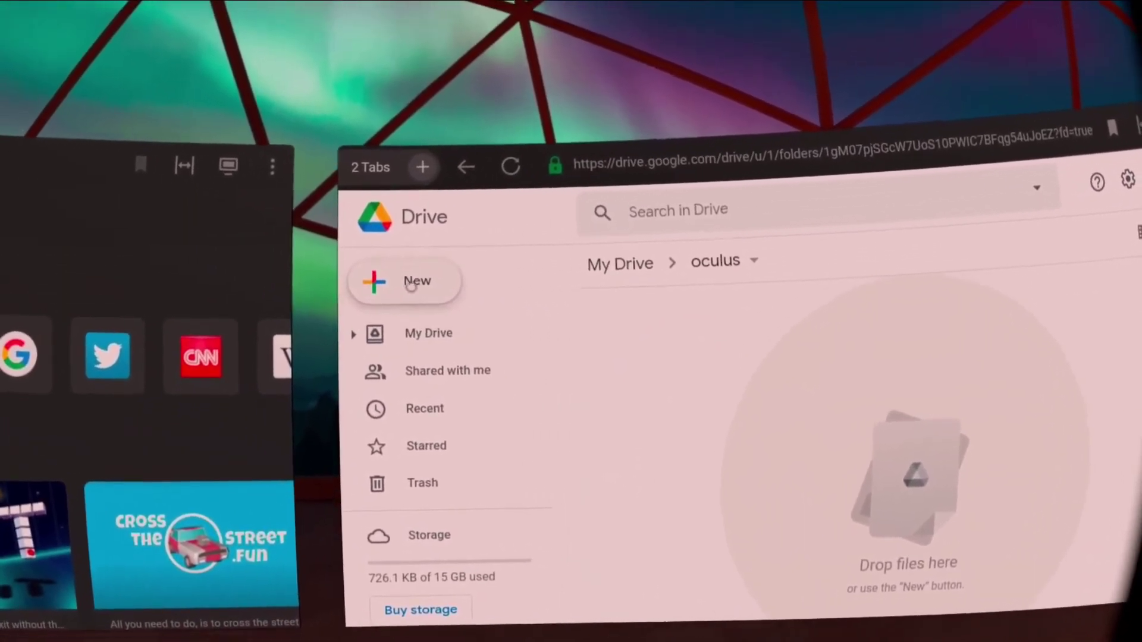
{"action": "left_click", "coordinate": [411, 286]}
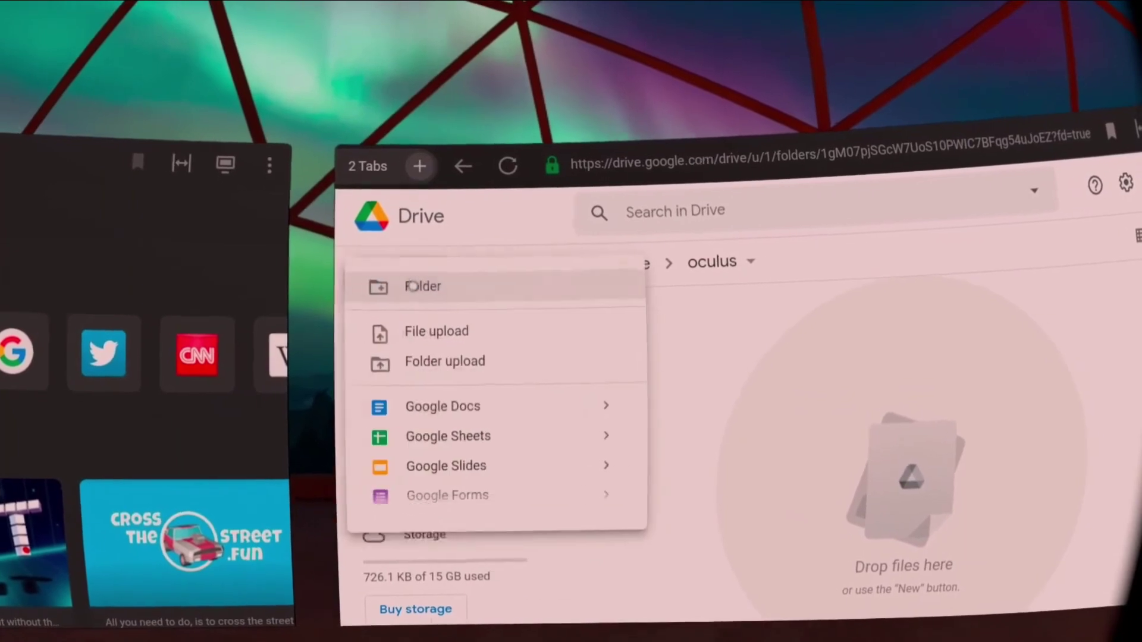
{"action": "left_click", "coordinate": [449, 326]}
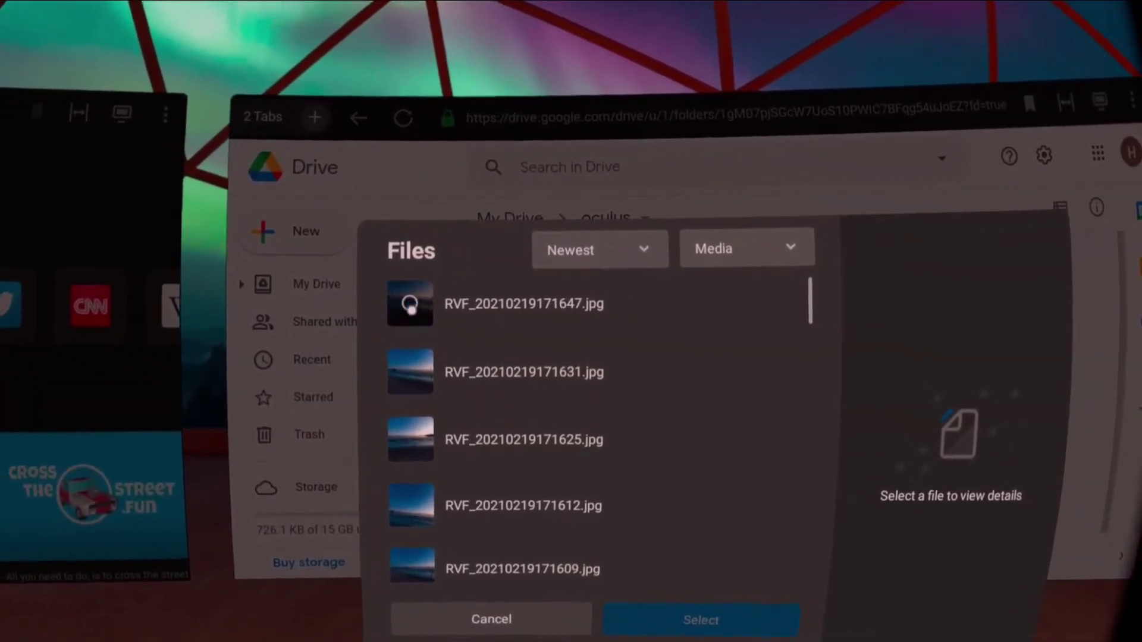
{"action": "left_click", "coordinate": [408, 309]}
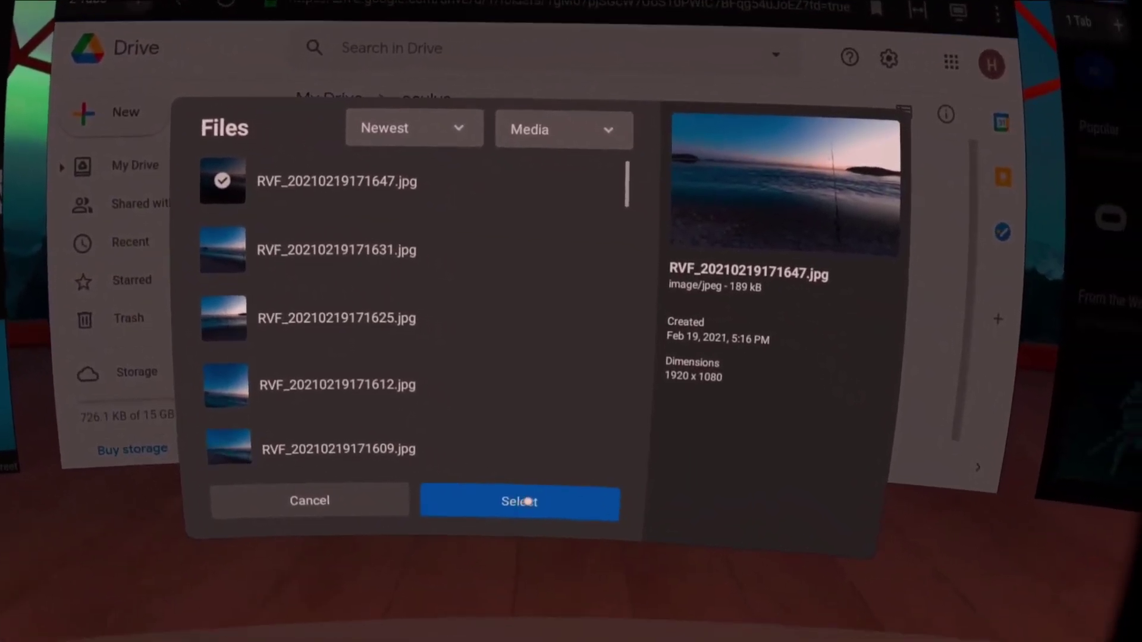
{"action": "left_click", "coordinate": [690, 614]}
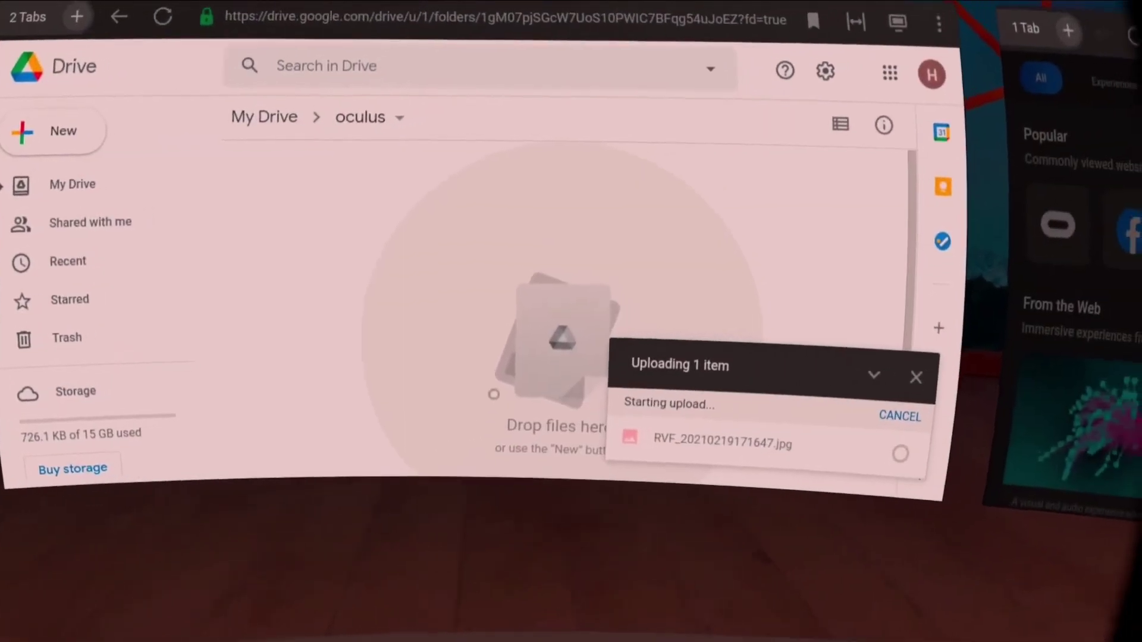